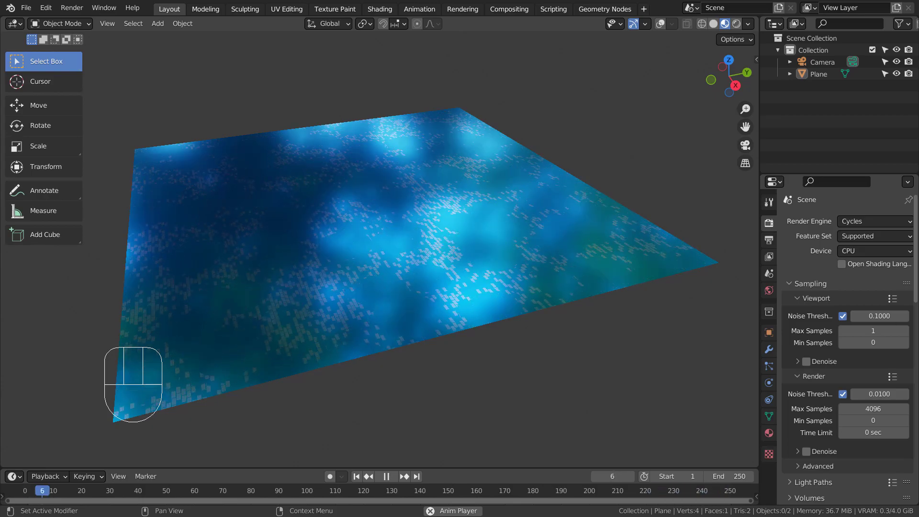
- Examine the animated brick pattern on the plane from several angles, up close, from a distance and from the top view
{"action": "middle_click_drag", "start_coordinate": [625, 283], "coordinate": [369, 268]}
{"action": "scroll", "coordinate": [411, 269], "scroll_direction": "up", "scroll_amount": 5}
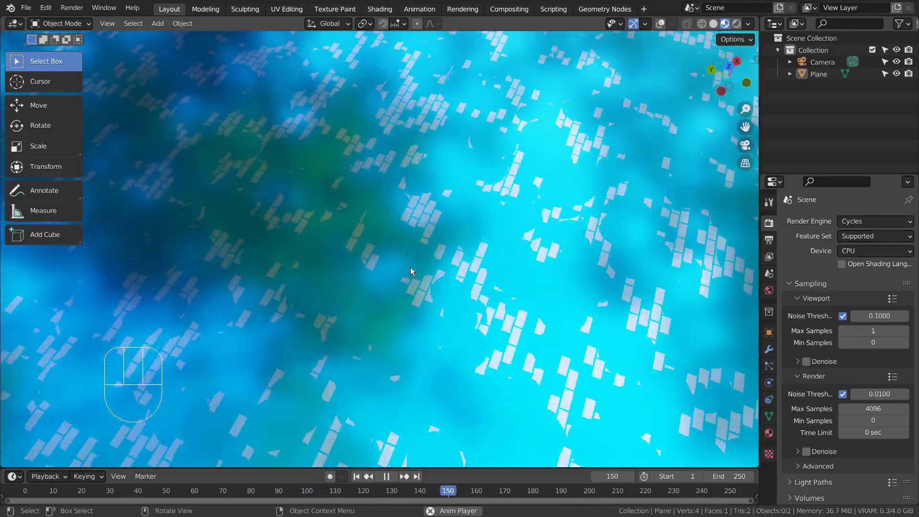
{"action": "middle_click_drag", "start_coordinate": [500, 299], "coordinate": [421, 254]}
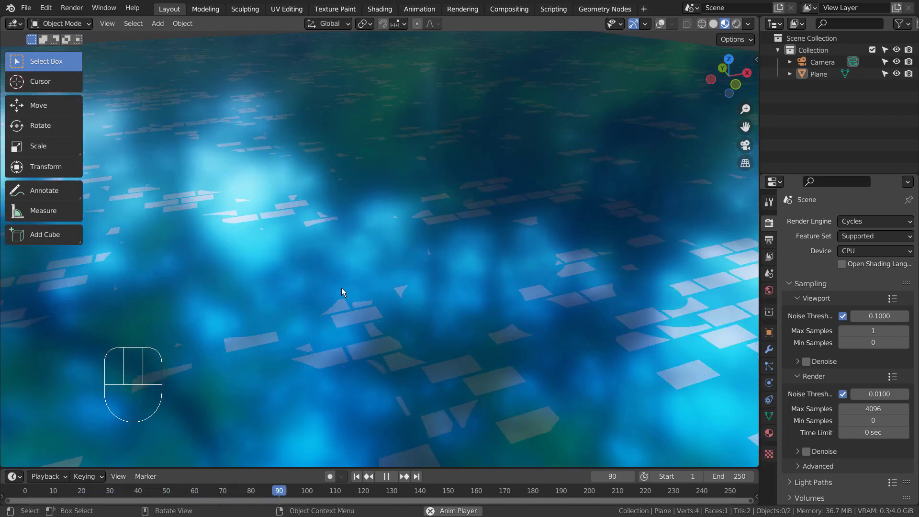
{"action": "scroll", "coordinate": [341, 288], "scroll_direction": "down", "scroll_amount": 6}
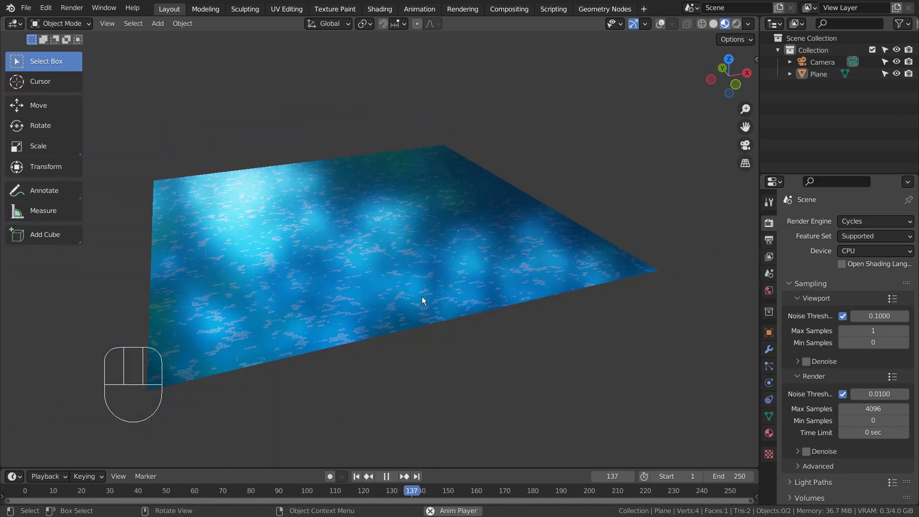
{"action": "middle_click_drag", "start_coordinate": [421, 299], "coordinate": [243, 352]}
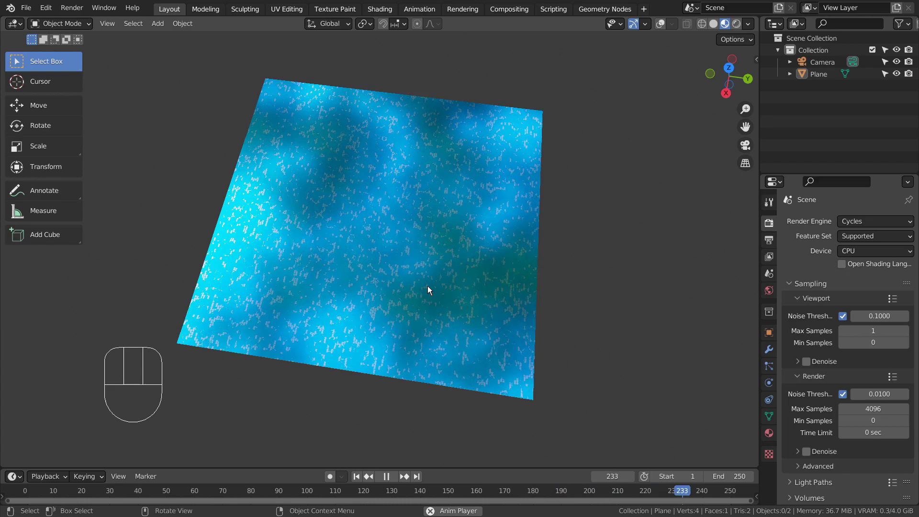
{"action": "scroll", "coordinate": [427, 286], "scroll_direction": "up", "scroll_amount": 3}
{"action": "scroll", "coordinate": [427, 287], "scroll_direction": "up", "scroll_amount": 5}
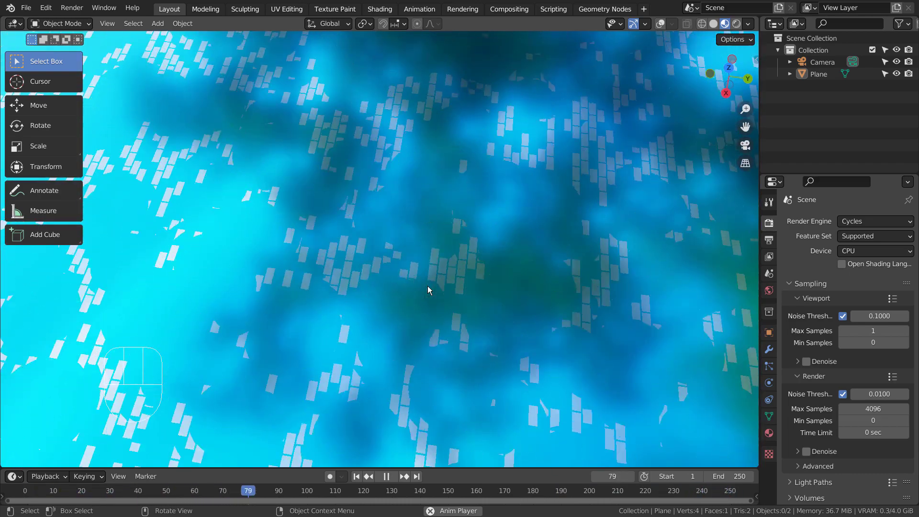
{"action": "scroll", "coordinate": [427, 289], "scroll_direction": "down", "scroll_amount": 8}
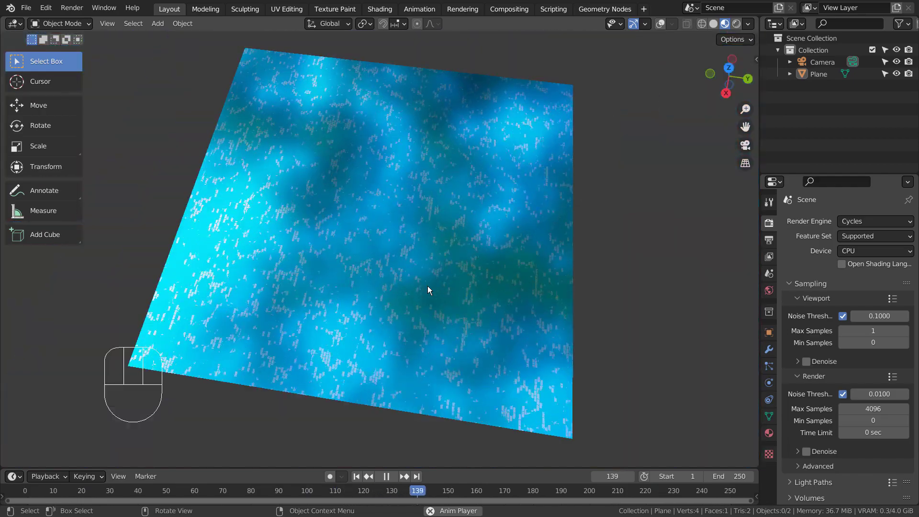
{"action": "middle_click_drag", "start_coordinate": [427, 285], "coordinate": [440, 327]}
{"action": "key", "text": "KP_7"}
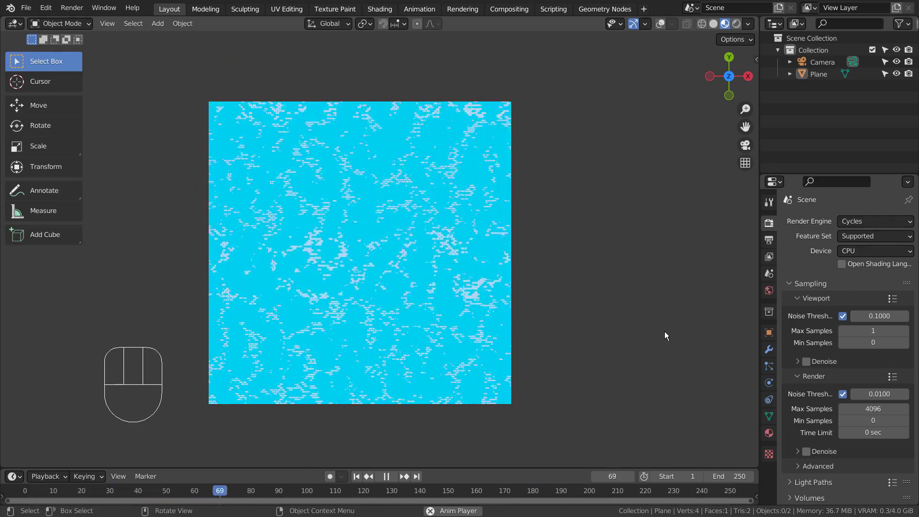
{"action": "scroll", "coordinate": [665, 332], "scroll_direction": "up", "scroll_amount": 2}
{"action": "middle_click_drag", "start_coordinate": [672, 349], "coordinate": [351, 236]}
- Select the plane, stop the animation and show the plane's full material node tree maximized in the Shading workspace
{"action": "left_click", "coordinate": [349, 235]}
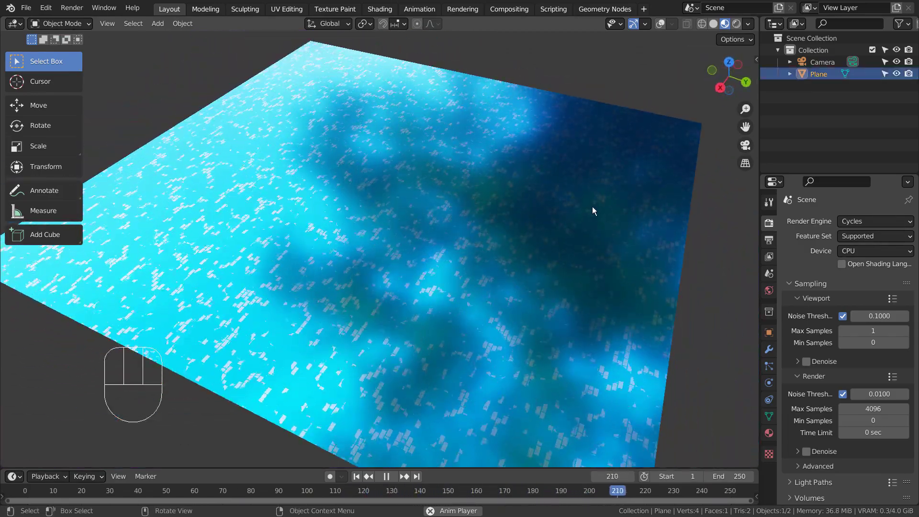
{"action": "key", "text": "space"}
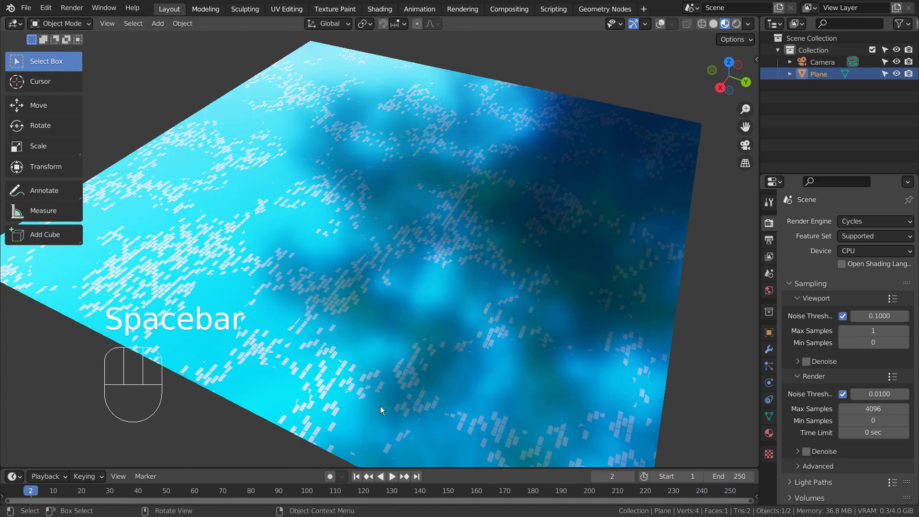
{"action": "left_click", "coordinate": [372, 9]}
{"action": "key", "text": "ctrl+space"}
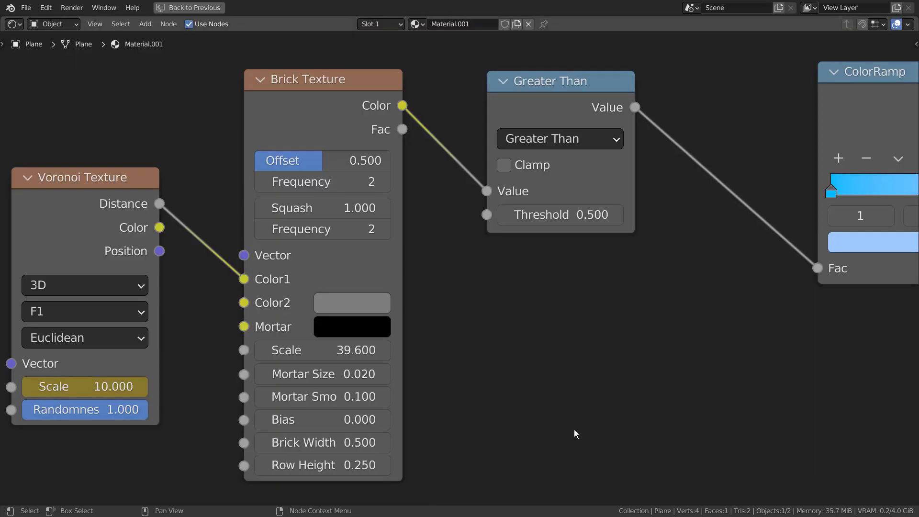
{"action": "scroll", "coordinate": [603, 416], "scroll_direction": "down", "scroll_amount": 2}
{"action": "scroll", "coordinate": [529, 340], "scroll_direction": "down", "scroll_amount": 3}
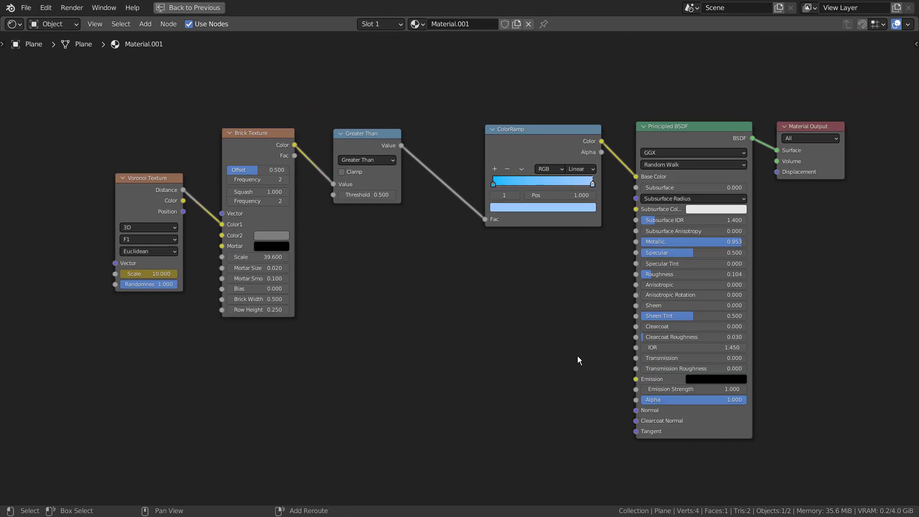
{"action": "middle_click_drag", "start_coordinate": [577, 357], "coordinate": [532, 349]}
{"action": "scroll", "coordinate": [524, 358], "scroll_direction": "up", "scroll_amount": 1}
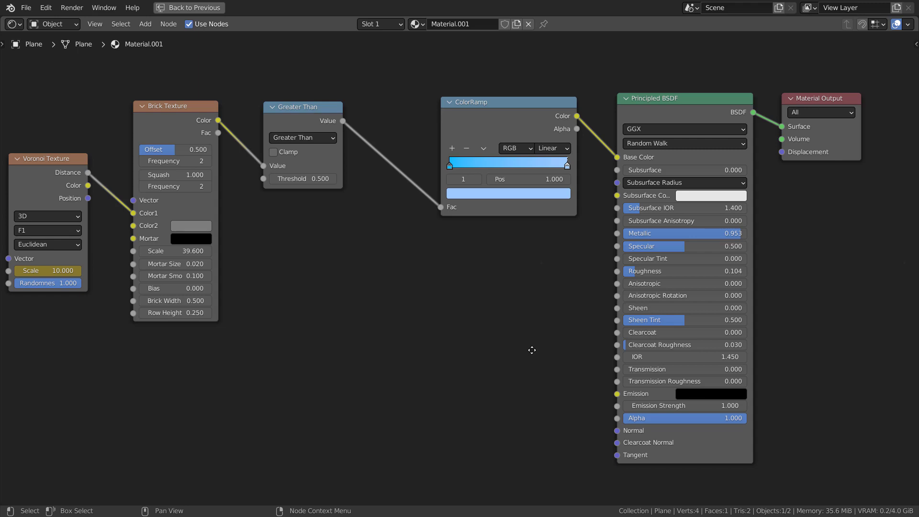
- Restore the split workspace layout and examine the Metallic setting of the Principled BSDF node
{"action": "key", "text": "ctrl+space"}
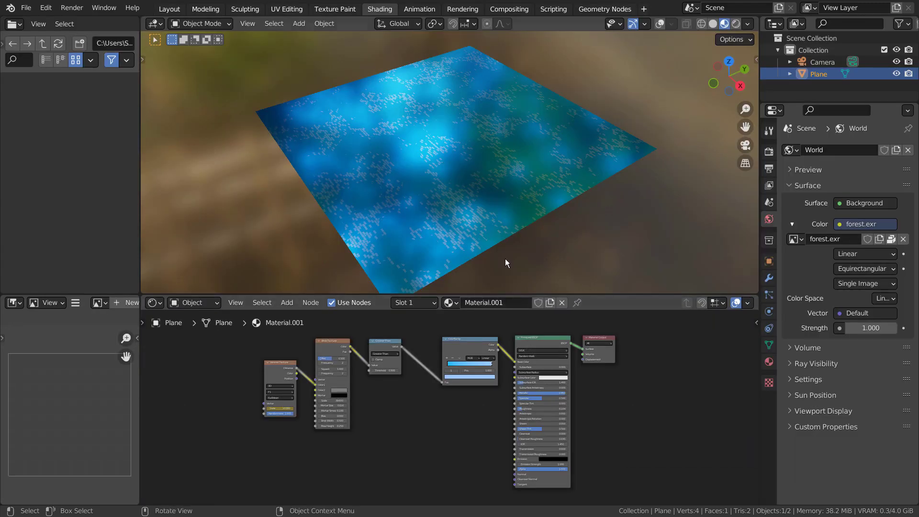
{"action": "scroll", "coordinate": [478, 219], "scroll_direction": "up", "scroll_amount": 10}
{"action": "scroll", "coordinate": [517, 318], "scroll_direction": "up", "scroll_amount": 8}
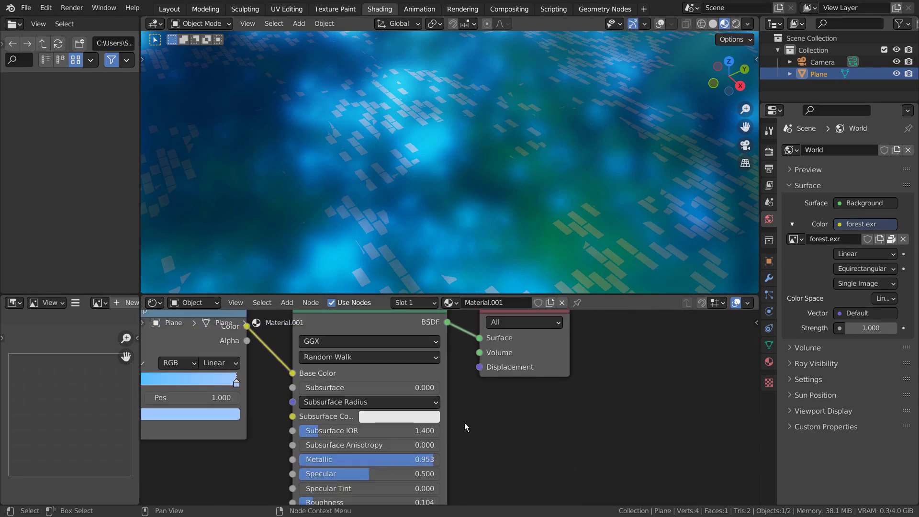
{"action": "middle_click_drag", "start_coordinate": [527, 441], "coordinate": [552, 386]}
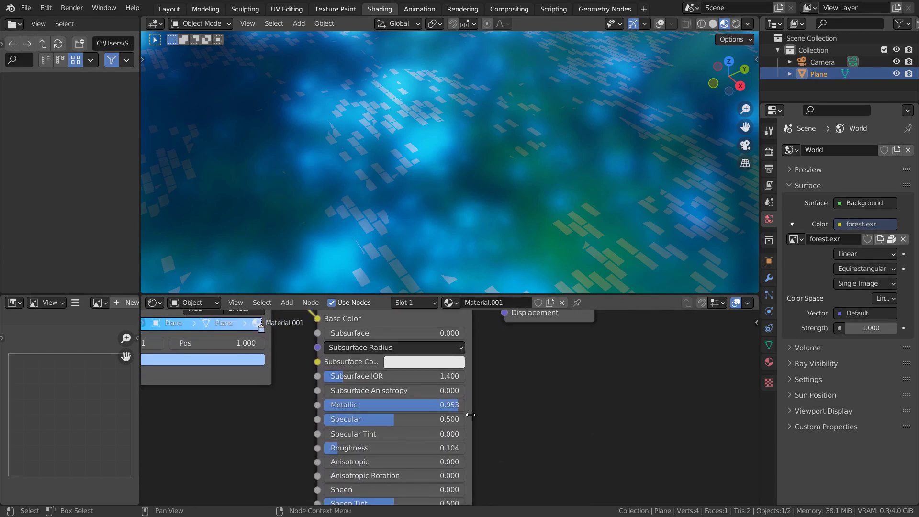
{"action": "mouse_move", "coordinate": [452, 408]}
{"action": "left_mouse_down"}
{"action": "mouse_move", "coordinate": [349, 407]}
{"action": "mouse_move", "coordinate": [458, 405]}
{"action": "left_mouse_up"}
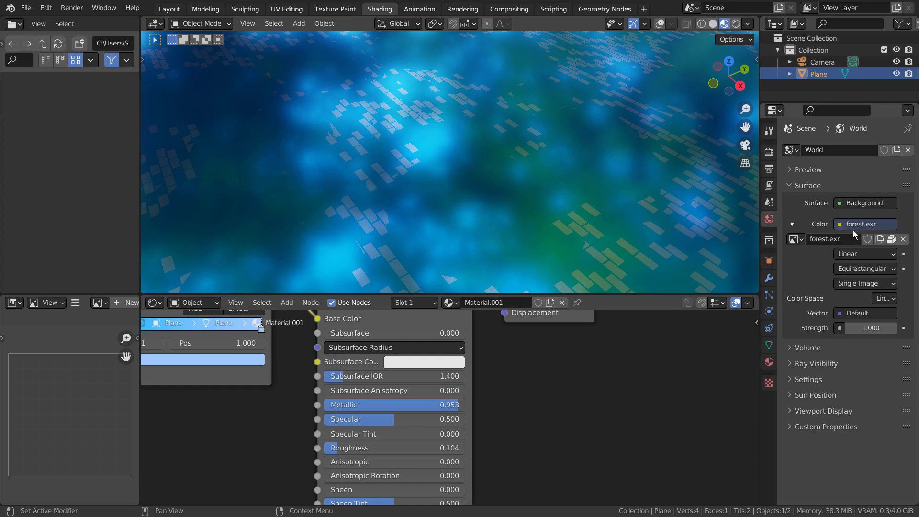
- Preview the plane with Rendered viewport shading while briefly playing the animation, and return to Material Preview
{"action": "left_click", "coordinate": [737, 24]}
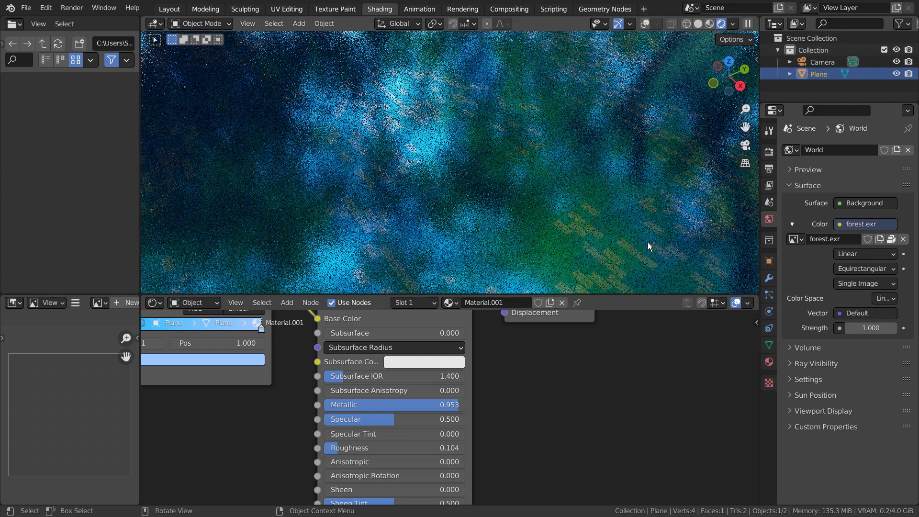
{"action": "key", "text": "space"}
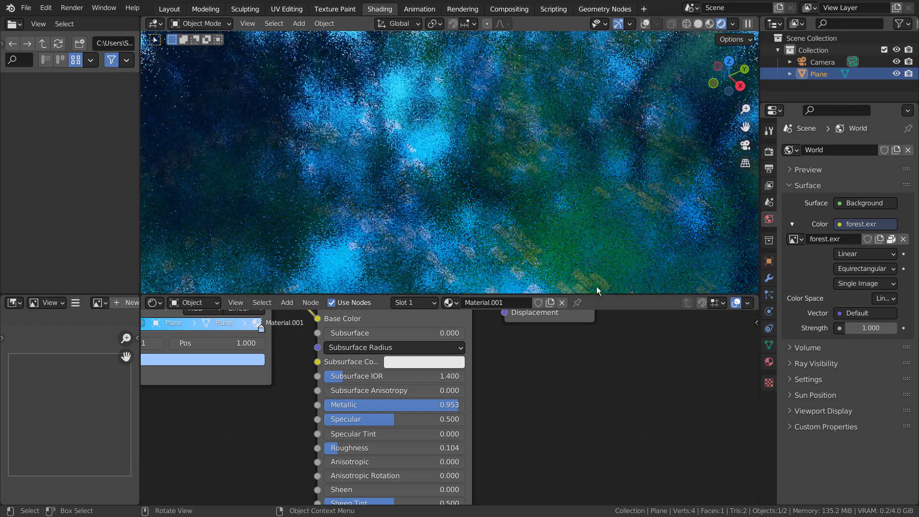
{"action": "key", "text": "space"}
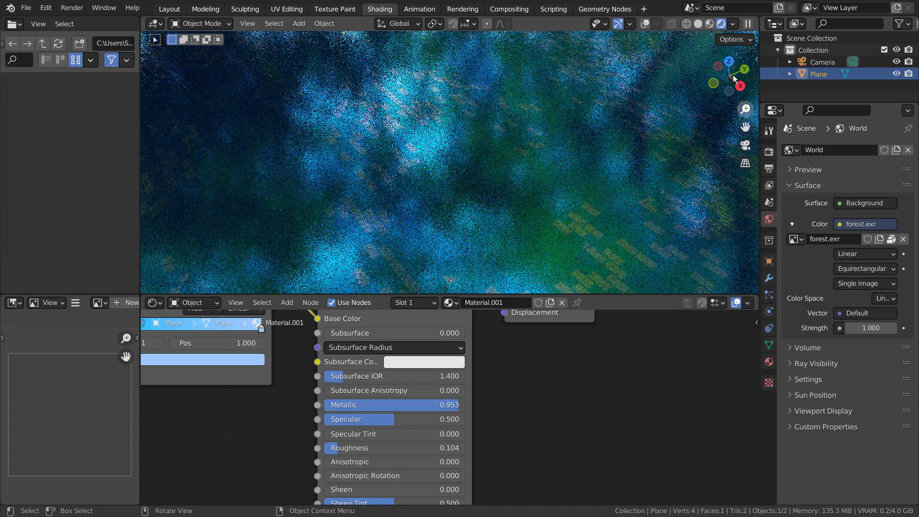
{"action": "left_click", "coordinate": [711, 24]}
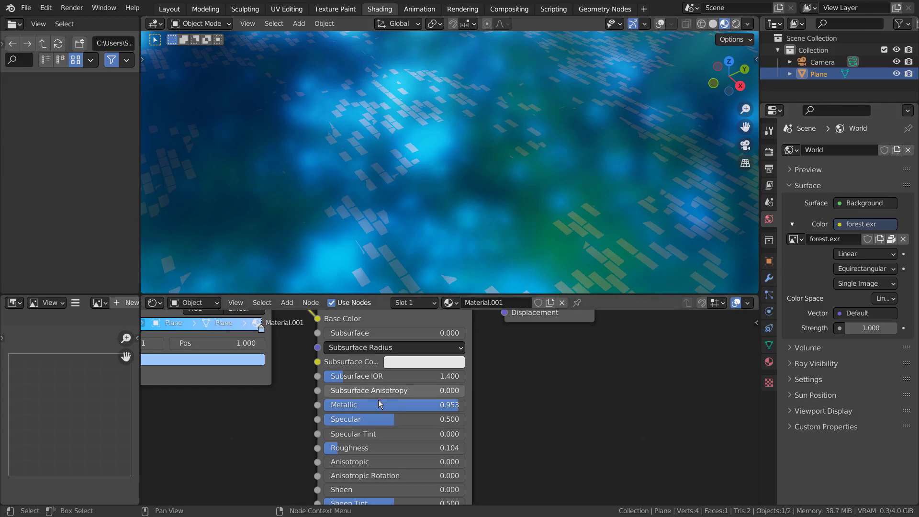
- Examine the Roughness setting of the Principled BSDF node and bring the ColorRamp node into view
{"action": "middle_click_drag", "start_coordinate": [573, 450], "coordinate": [599, 376]}
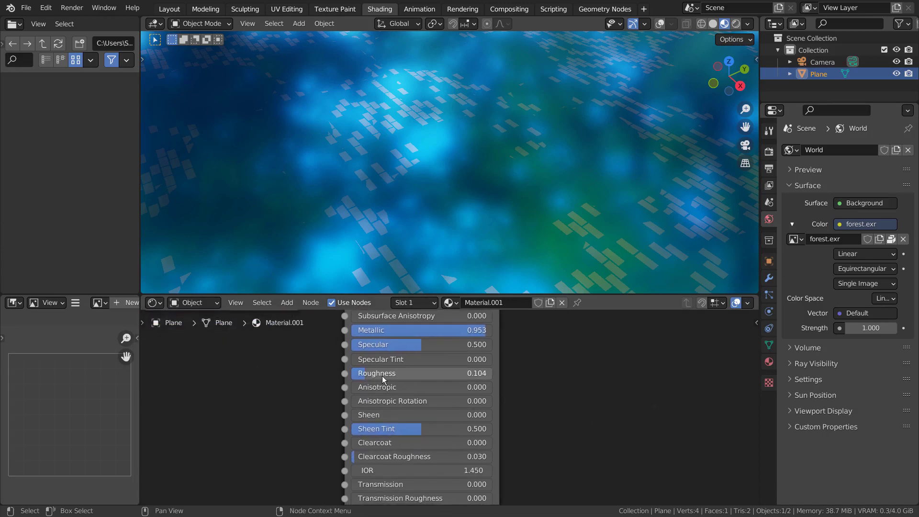
{"action": "mouse_move", "coordinate": [382, 379]}
{"action": "left_mouse_down"}
{"action": "mouse_move", "coordinate": [455, 374]}
{"action": "mouse_move", "coordinate": [385, 374]}
{"action": "left_mouse_up"}
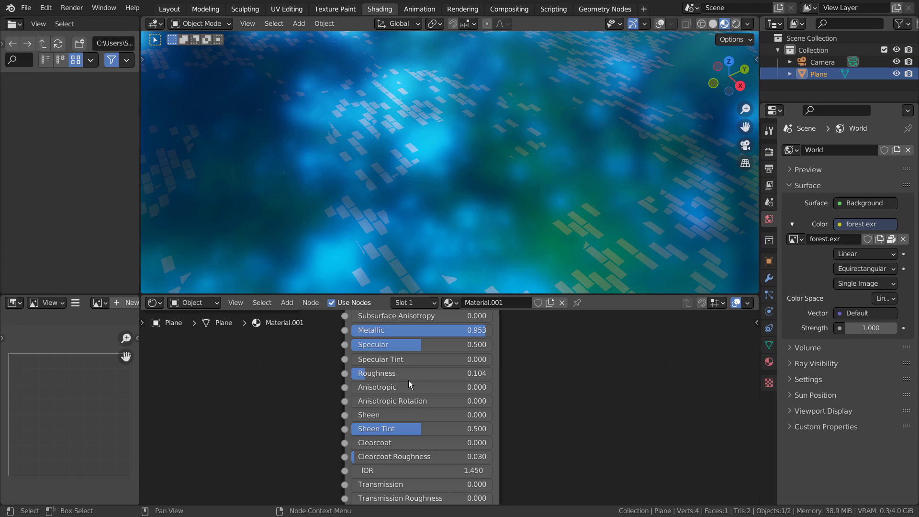
{"action": "middle_click_drag", "start_coordinate": [647, 449], "coordinate": [474, 322]}
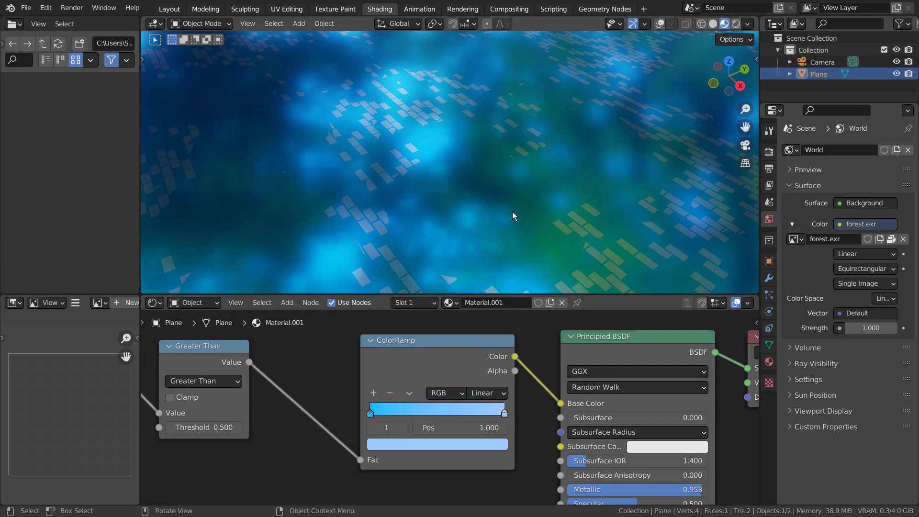
- Try bright green and magenta as the colour of the ColorRamp's end stop, and undo the colour changes
{"action": "scroll", "coordinate": [512, 214], "scroll_direction": "down", "scroll_amount": 5}
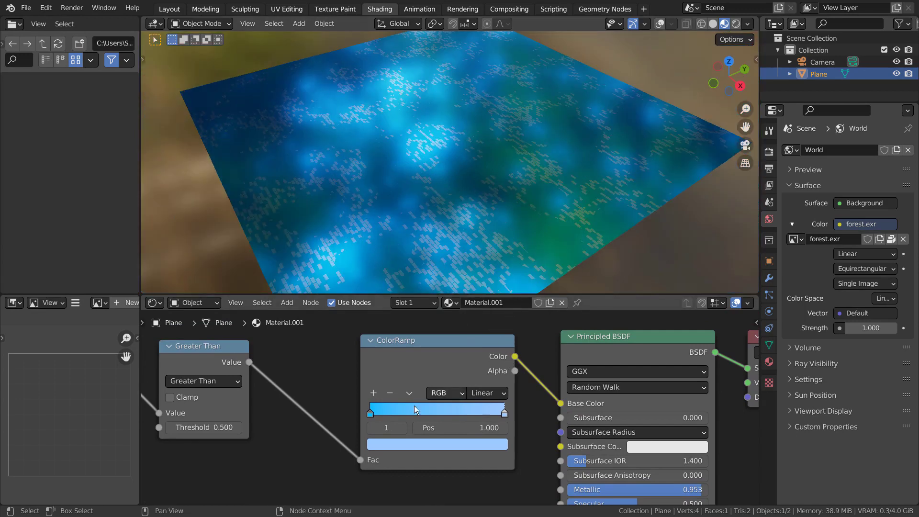
{"action": "left_click", "coordinate": [440, 449]}
{"action": "mouse_move", "coordinate": [397, 288]}
{"action": "left_mouse_down"}
{"action": "mouse_move", "coordinate": [390, 294]}
{"action": "mouse_move", "coordinate": [399, 335]}
{"action": "mouse_move", "coordinate": [450, 335]}
{"action": "mouse_move", "coordinate": [455, 272]}
{"action": "mouse_move", "coordinate": [411, 260]}
{"action": "left_mouse_up"}
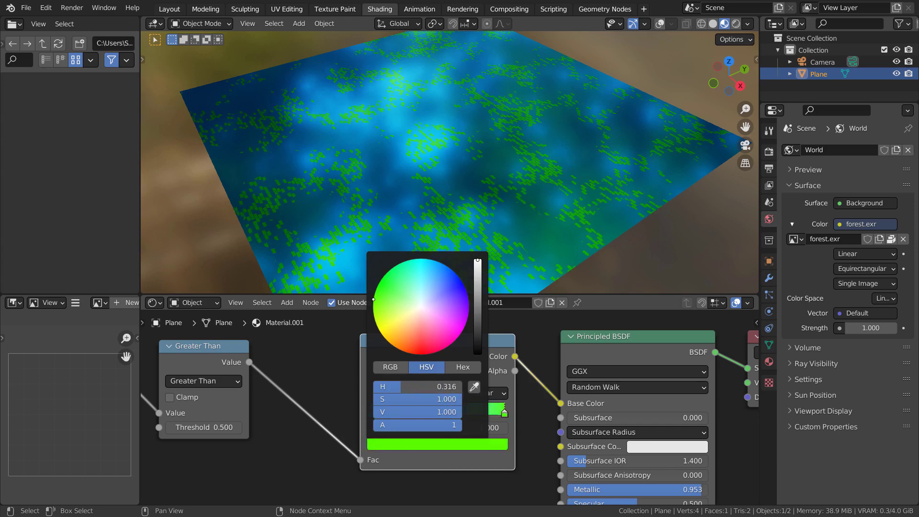
{"action": "mouse_move", "coordinate": [373, 299]}
{"action": "left_mouse_down"}
{"action": "mouse_move", "coordinate": [404, 347]}
{"action": "mouse_move", "coordinate": [449, 342]}
{"action": "left_mouse_up"}
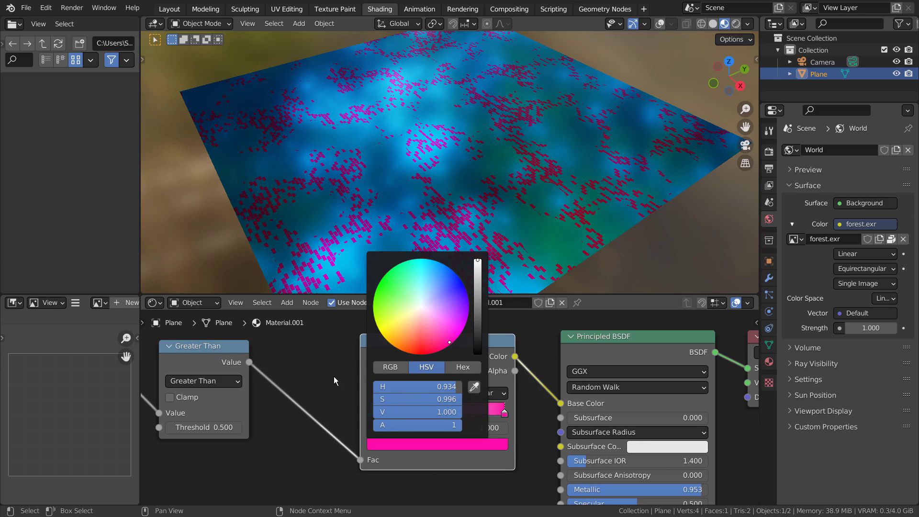
{"action": "key", "text": "ctrl+z"}
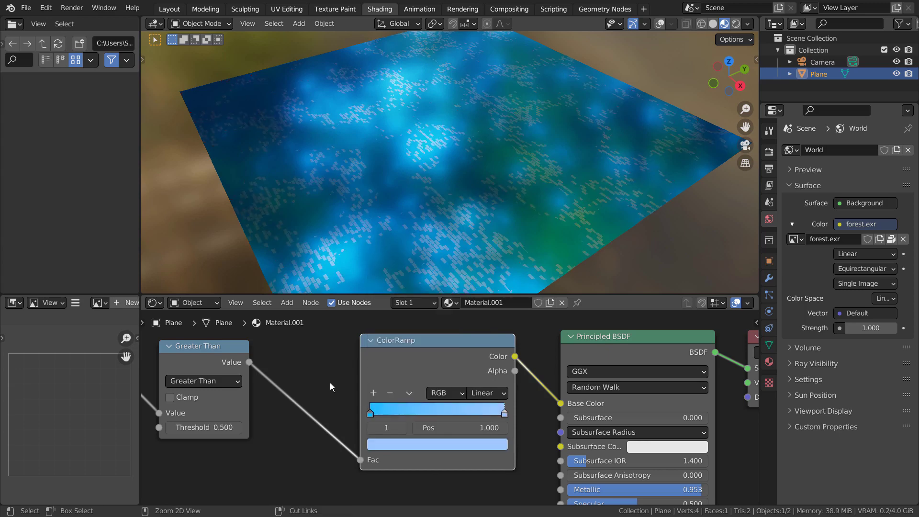
- Try a different colour for the ColorRamp's first stop, and undo the change
{"action": "left_click", "coordinate": [369, 413]}
{"action": "left_click", "coordinate": [384, 443]}
{"action": "mouse_move", "coordinate": [417, 322]}
{"action": "left_mouse_down"}
{"action": "mouse_move", "coordinate": [403, 283]}
{"action": "mouse_move", "coordinate": [429, 323]}
{"action": "mouse_move", "coordinate": [448, 280]}
{"action": "mouse_move", "coordinate": [409, 280]}
{"action": "mouse_move", "coordinate": [397, 312]}
{"action": "left_mouse_up"}
{"action": "key", "text": "ctrl+z"}
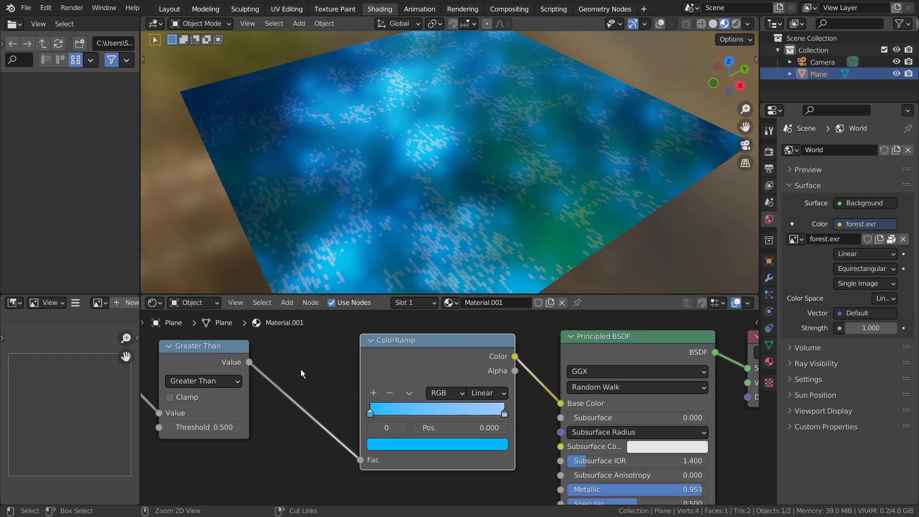
- Mute the Greater Than node and inspect the animated brick pattern on the plane at different distances
{"action": "middle_click_drag", "start_coordinate": [314, 363], "coordinate": [532, 367]}
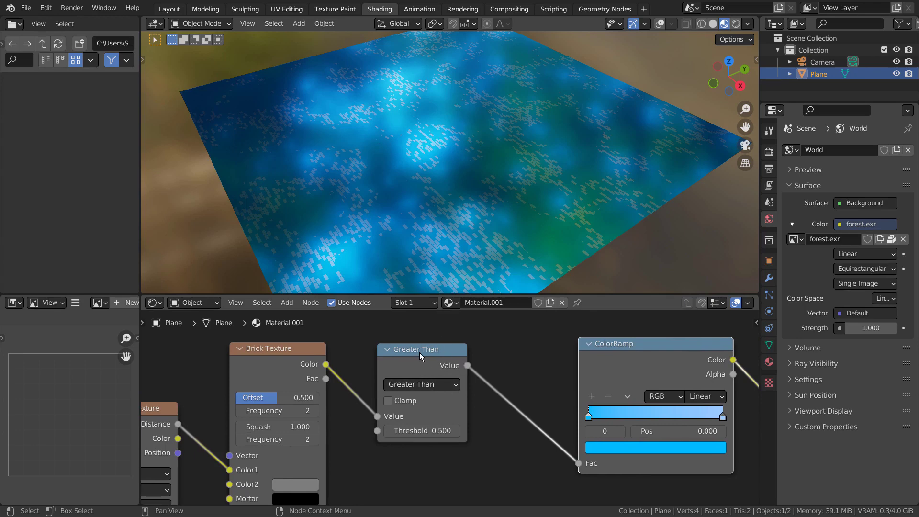
{"action": "key", "text": "m"}
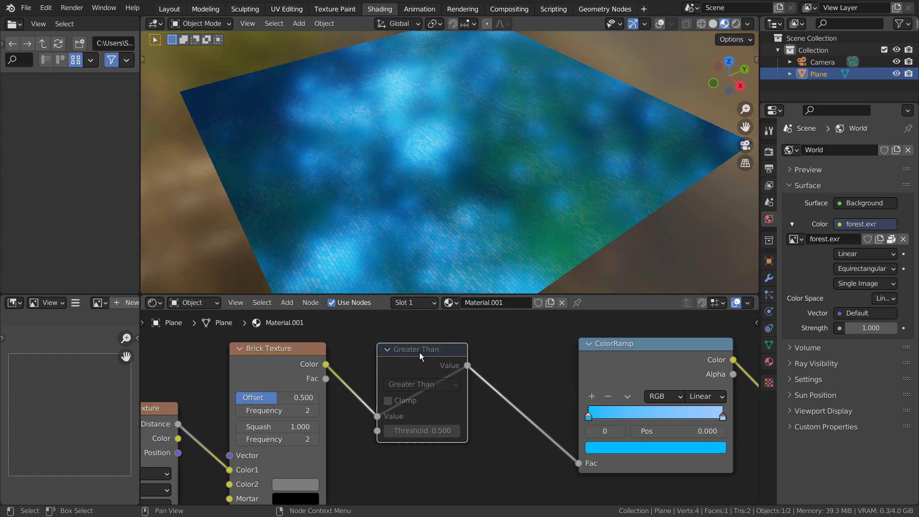
{"action": "scroll", "coordinate": [419, 357], "scroll_direction": "up", "scroll_amount": 2}
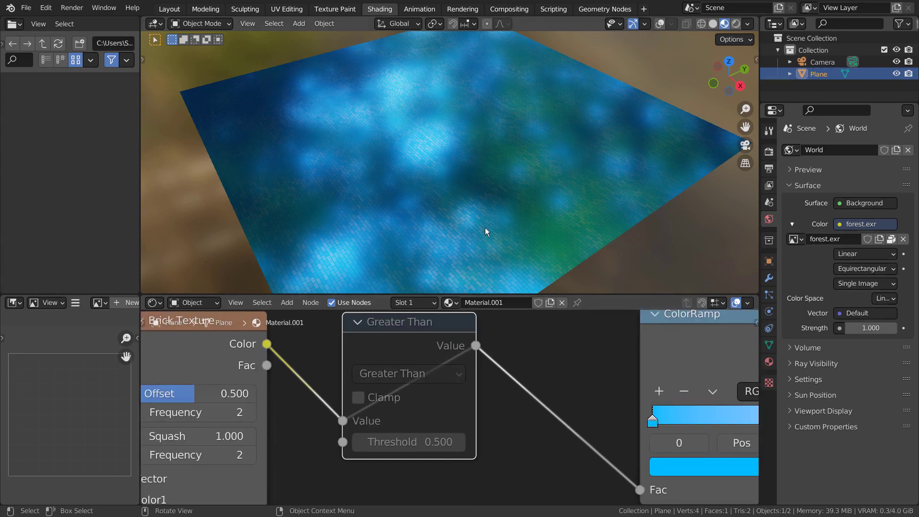
{"action": "scroll", "coordinate": [484, 228], "scroll_direction": "up", "scroll_amount": 2}
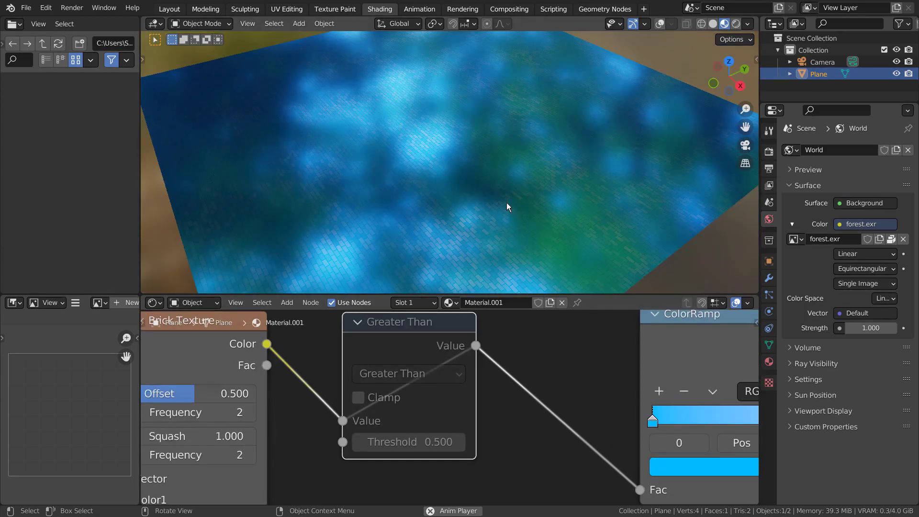
{"action": "scroll", "coordinate": [508, 206], "scroll_direction": "up", "scroll_amount": 2}
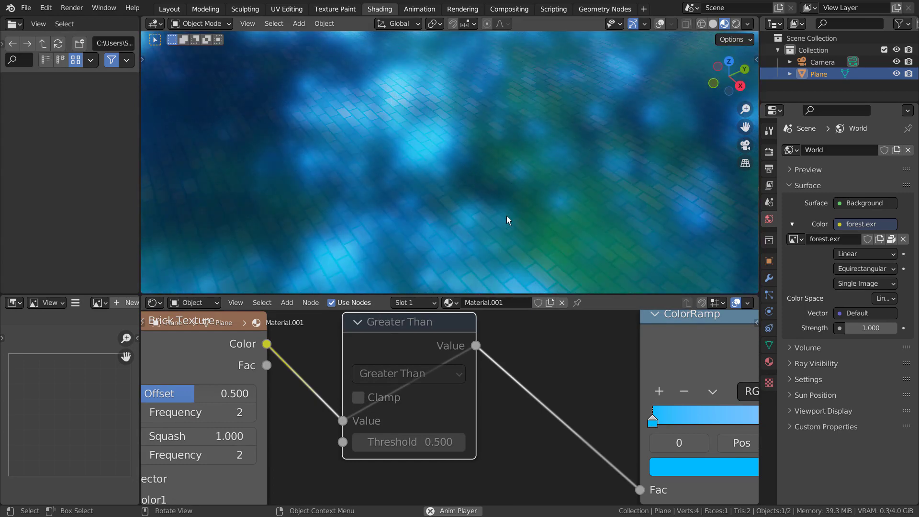
{"action": "scroll", "coordinate": [506, 216], "scroll_direction": "up", "scroll_amount": 1}
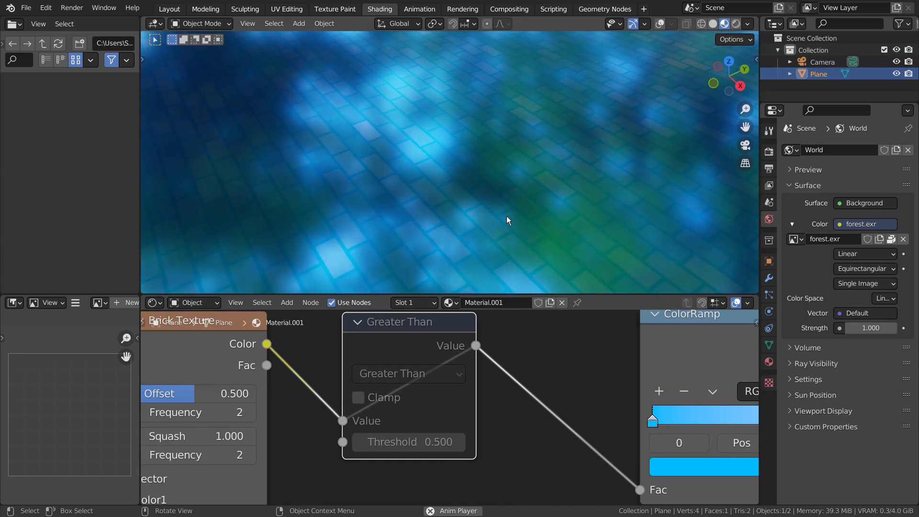
{"action": "scroll", "coordinate": [506, 217], "scroll_direction": "down", "scroll_amount": 4}
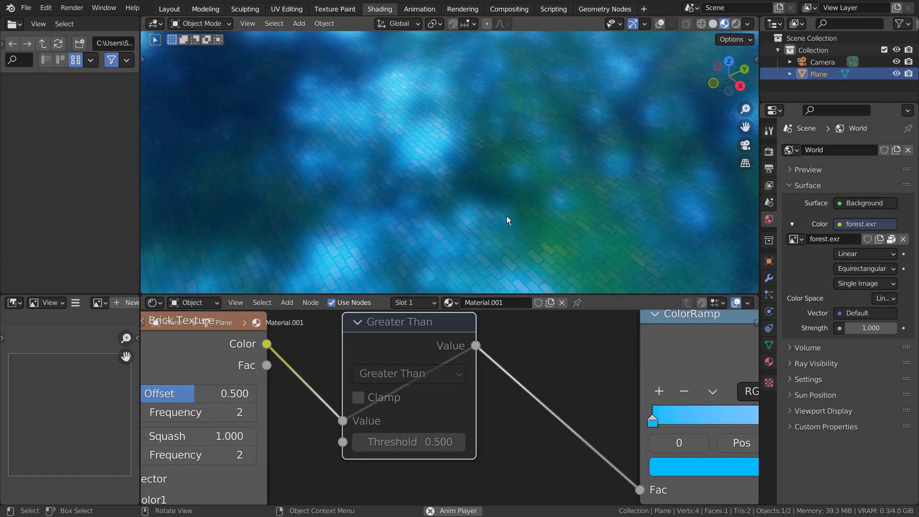
- Inspect the brick pattern on the plane from above and unmute the Greater Than node
{"action": "middle_click_drag", "start_coordinate": [506, 216], "coordinate": [438, 240]}
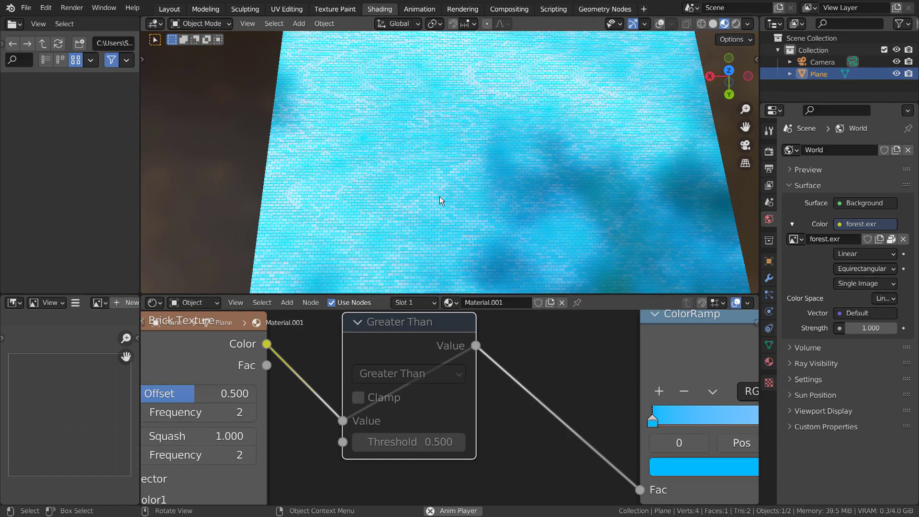
{"action": "scroll", "coordinate": [440, 197], "scroll_direction": "up", "scroll_amount": 5}
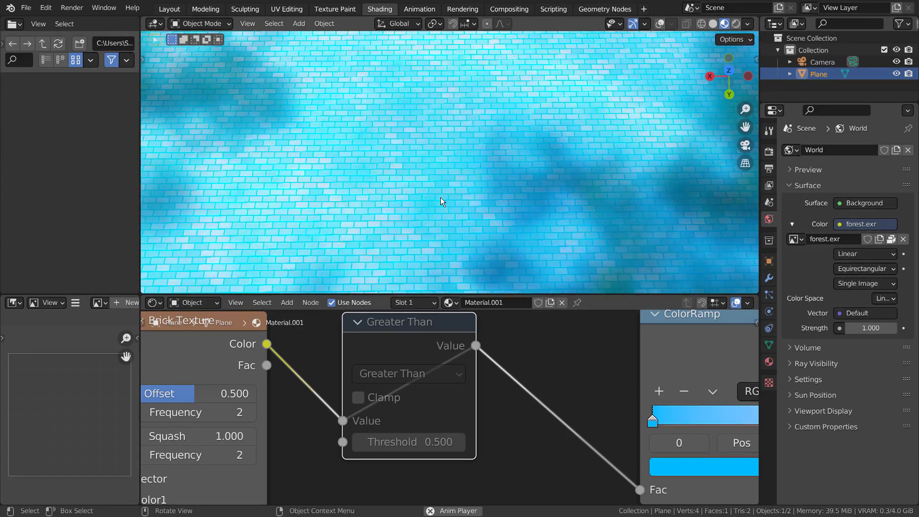
{"action": "key", "text": "m"}
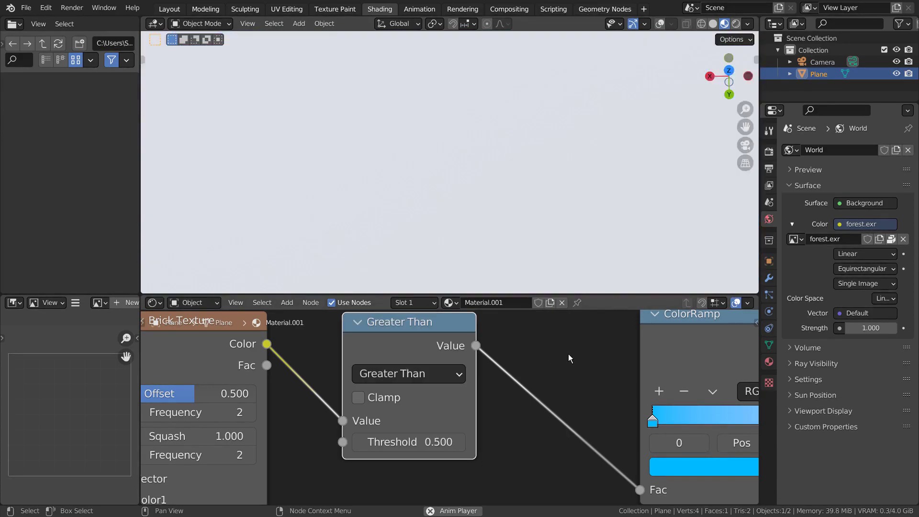
{"action": "scroll", "coordinate": [520, 186], "scroll_direction": "down", "scroll_amount": 5}
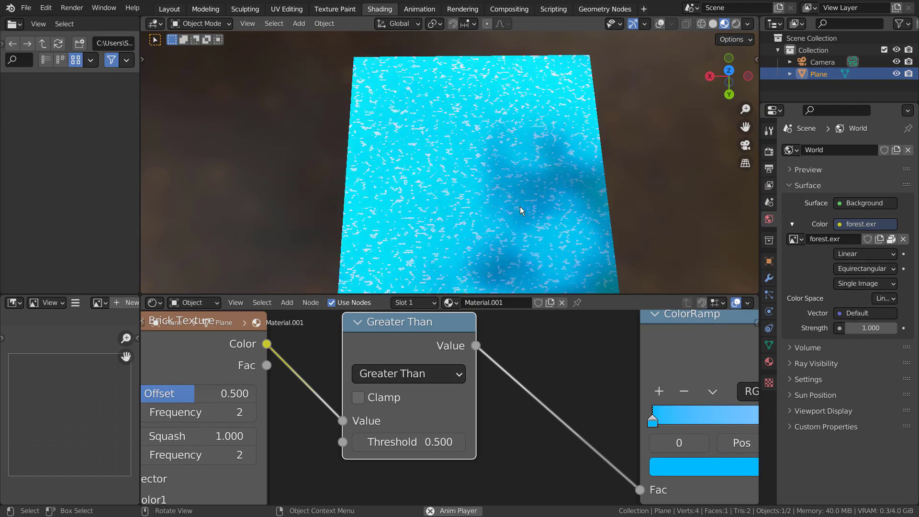
- Try thresholds of 20.700, 0.160 and 0.790 on the Greater Than node, and undo the threshold changes
{"action": "left_click_drag", "start_coordinate": [407, 442], "coordinate": [429, 441]}
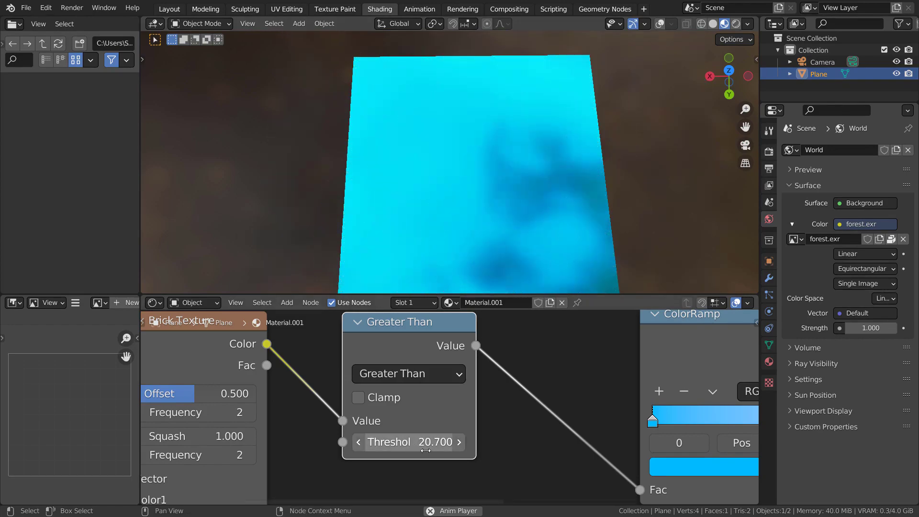
{"action": "left_click_drag", "start_coordinate": [425, 448], "coordinate": [397, 442], "text": "shift"}
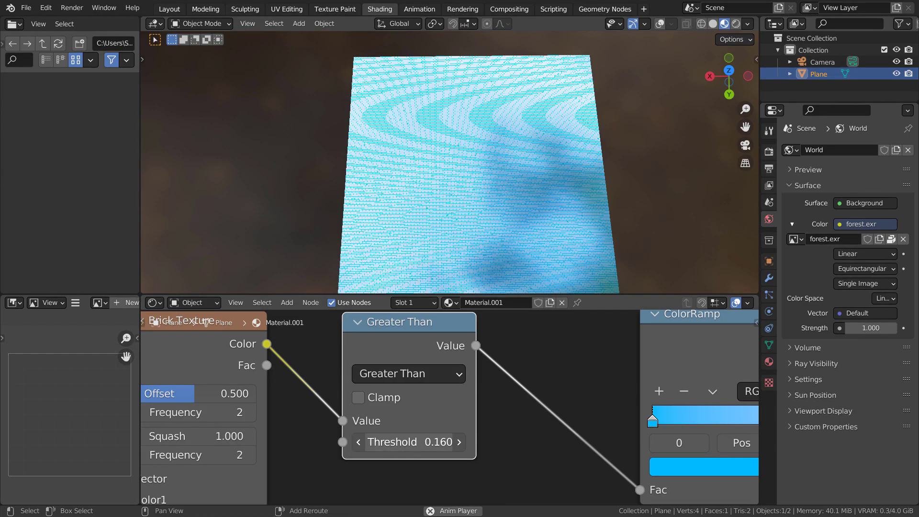
{"action": "middle_click_drag", "start_coordinate": [542, 119], "coordinate": [542, 148]}
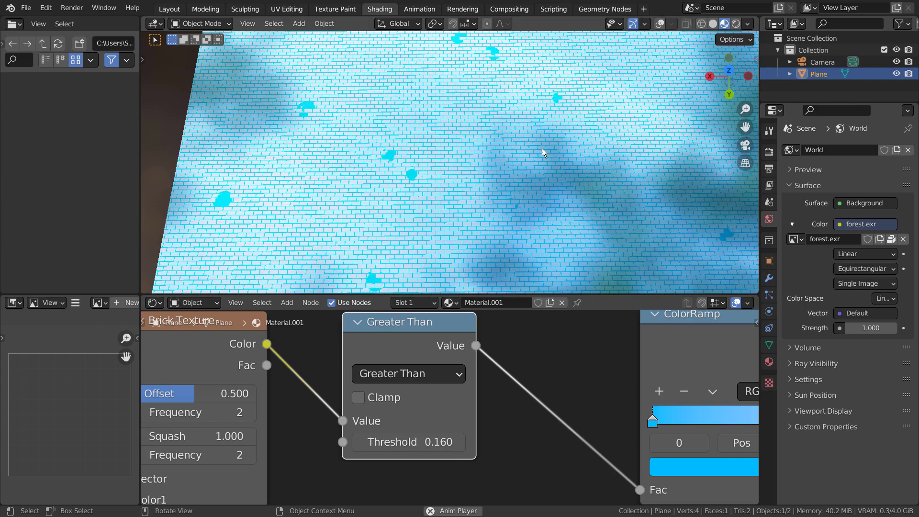
{"action": "key", "text": "ctrl+z"}
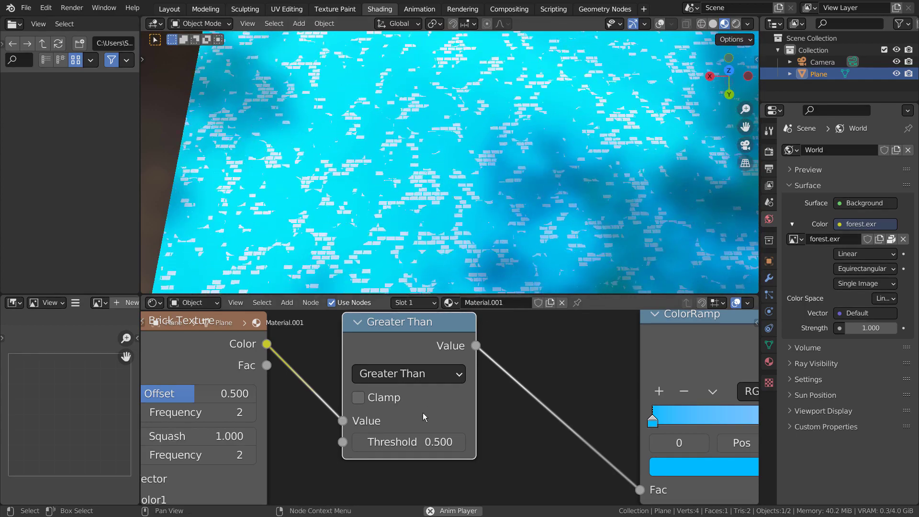
{"action": "mouse_move", "coordinate": [410, 441]}
{"action": "left_mouse_down"}
{"action": "mouse_move", "coordinate": [381, 442]}
{"action": "mouse_move", "coordinate": [424, 442]}
{"action": "left_mouse_up"}
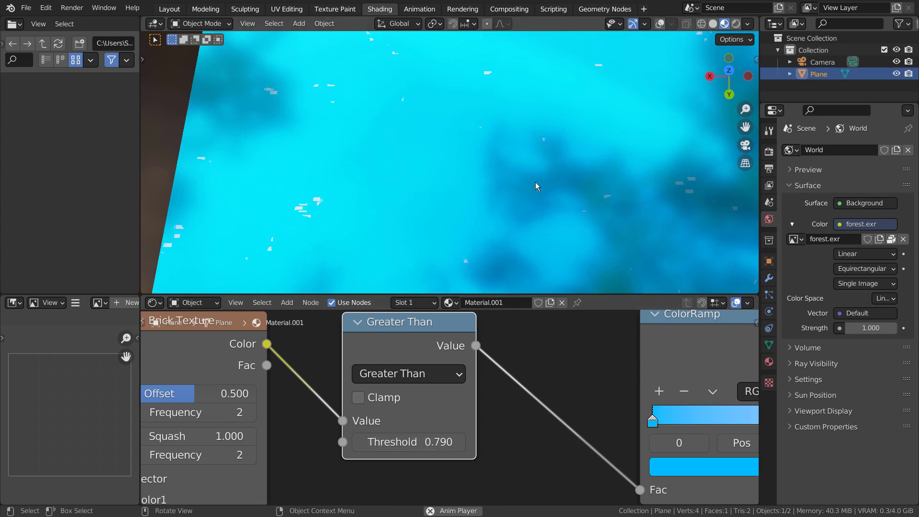
{"action": "key", "text": "ctrl+z"}
{"action": "key", "text": "ctrl+z"}
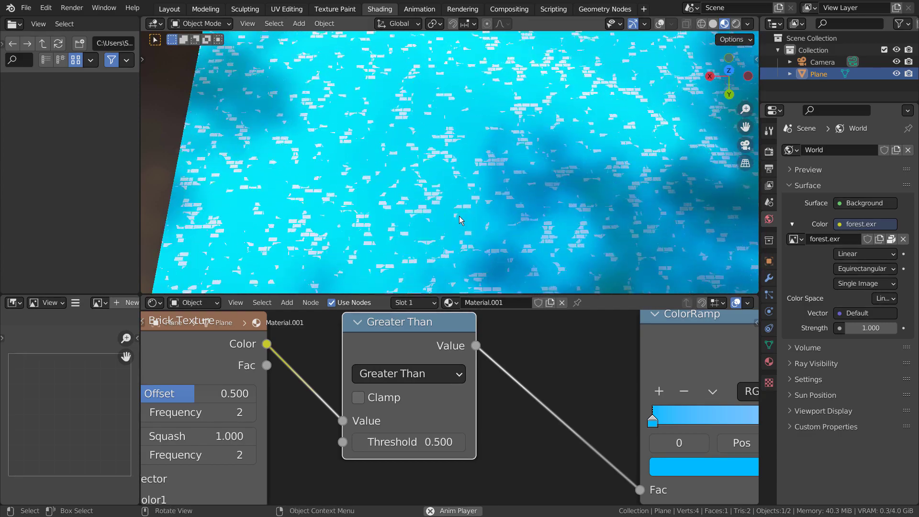
- Examine the Voronoi Texture and Brick Texture nodes in a maximized node editor, and move the Voronoi Texture node slightly away from the Brick Texture
{"action": "scroll", "coordinate": [526, 437], "scroll_direction": "down", "scroll_amount": 3}
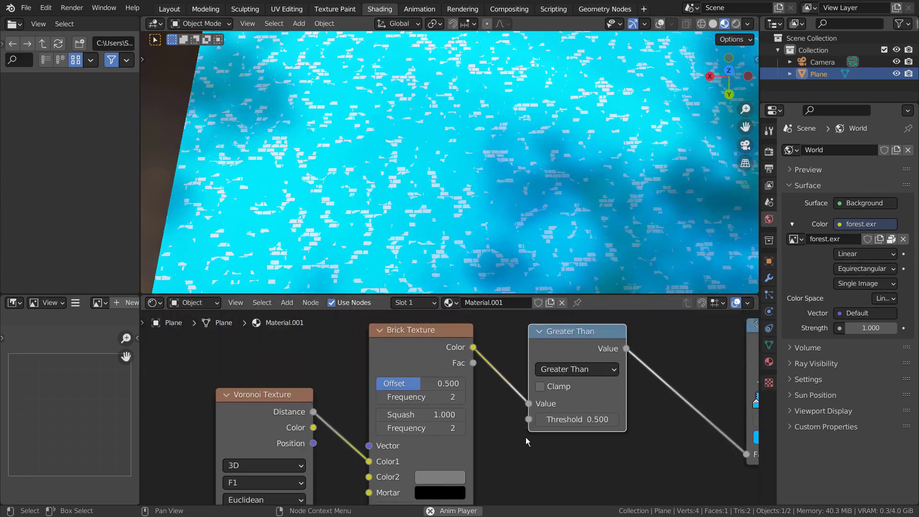
{"action": "scroll", "coordinate": [517, 410], "scroll_direction": "down", "scroll_amount": 4, "text": "shift"}
{"action": "scroll", "coordinate": [517, 411], "scroll_direction": "down", "scroll_amount": 3}
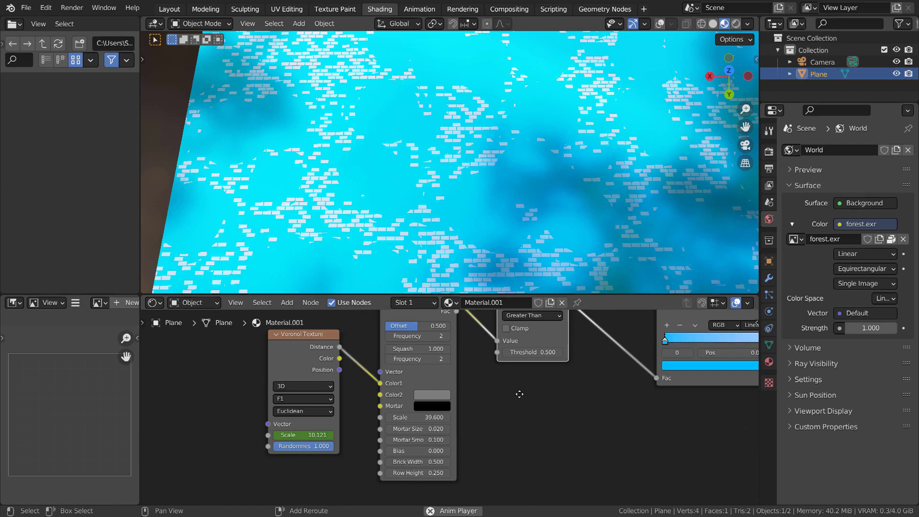
{"action": "middle_click_drag", "start_coordinate": [519, 402], "coordinate": [501, 432]}
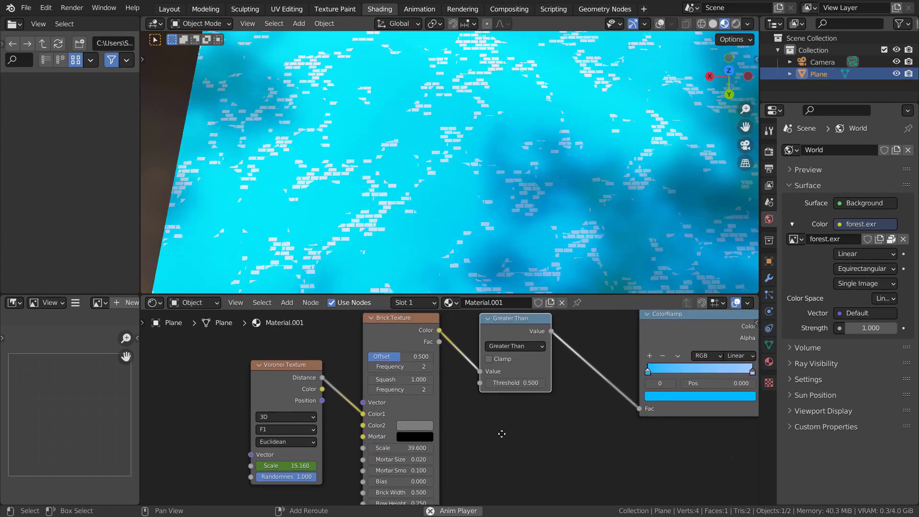
{"action": "key", "text": "ctrl+space"}
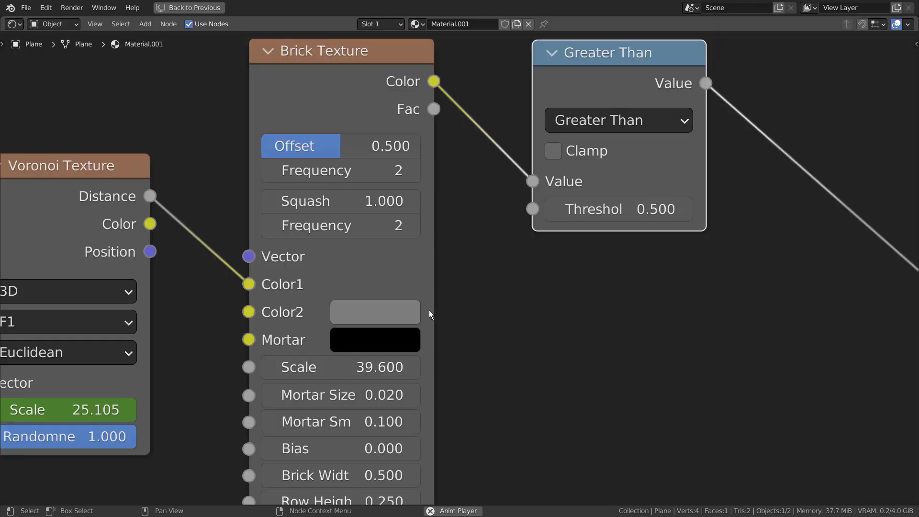
{"action": "scroll", "coordinate": [530, 399], "scroll_direction": "down", "scroll_amount": 1}
{"action": "scroll", "coordinate": [530, 399], "scroll_direction": "down", "scroll_amount": 1}
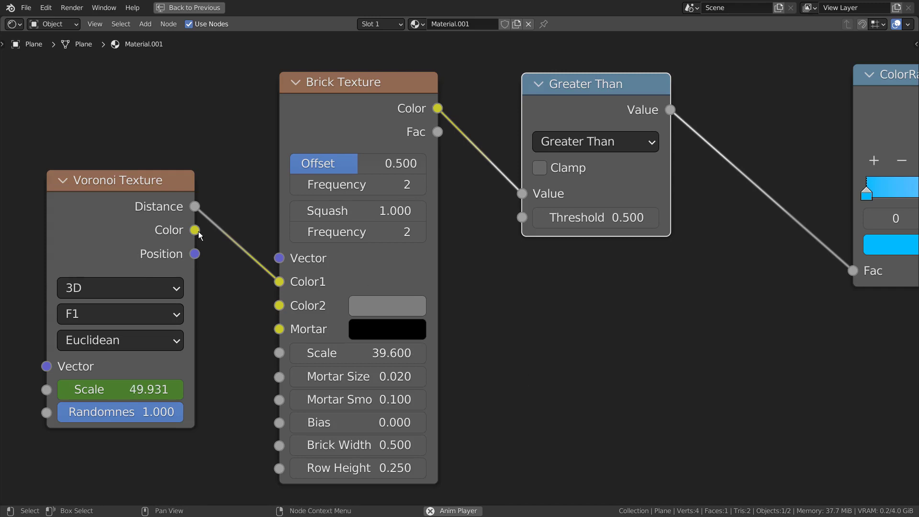
{"action": "left_click_drag", "start_coordinate": [128, 184], "coordinate": [112, 166]}
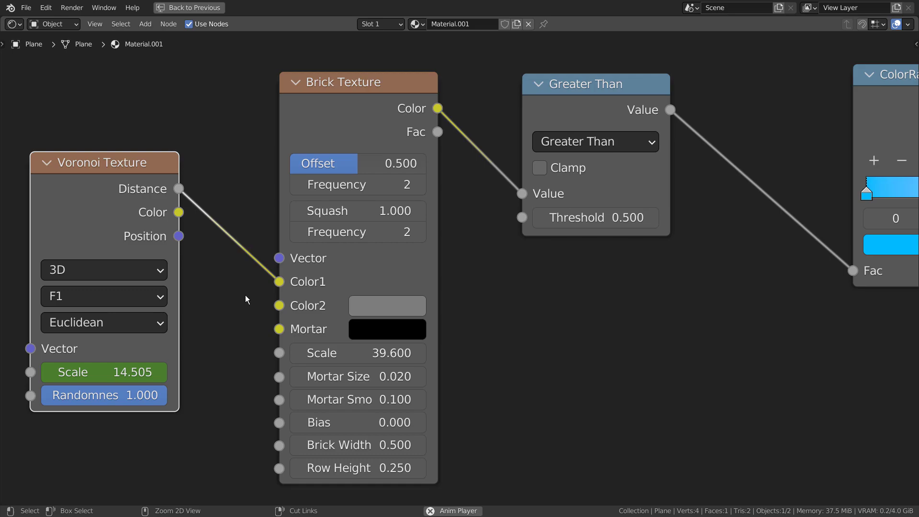
{"action": "key", "text": "ctrl+space"}
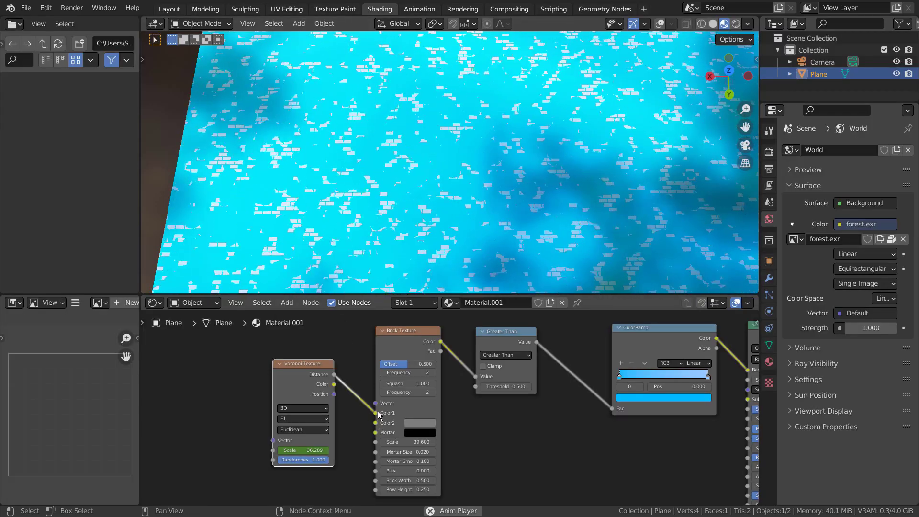
- Reroute the Voronoi Texture's Distance output to the Brick Texture's Color2 input and on to Mortar, inspecting the pattern on the plane
{"action": "left_click_drag", "start_coordinate": [376, 413], "coordinate": [376, 422]}
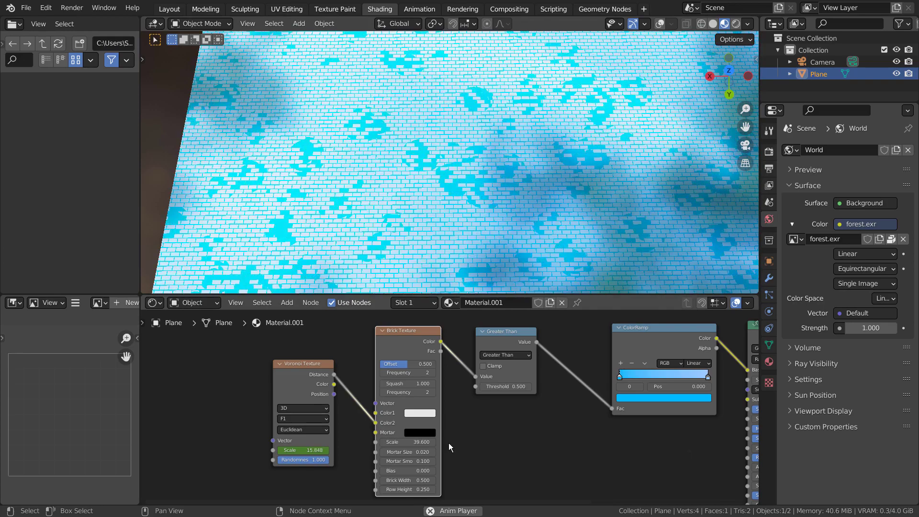
{"action": "left_click_drag", "start_coordinate": [379, 426], "coordinate": [378, 432]}
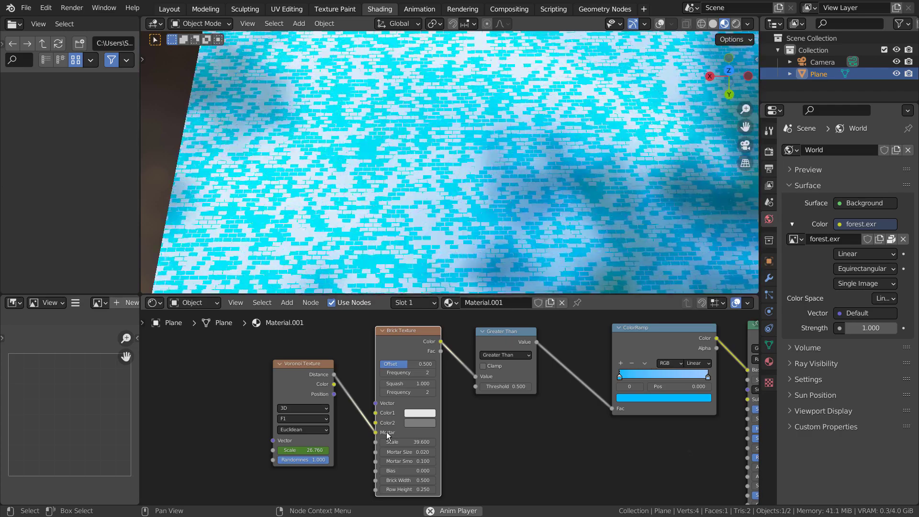
{"action": "middle_click_drag", "start_coordinate": [546, 206], "coordinate": [611, 168]}
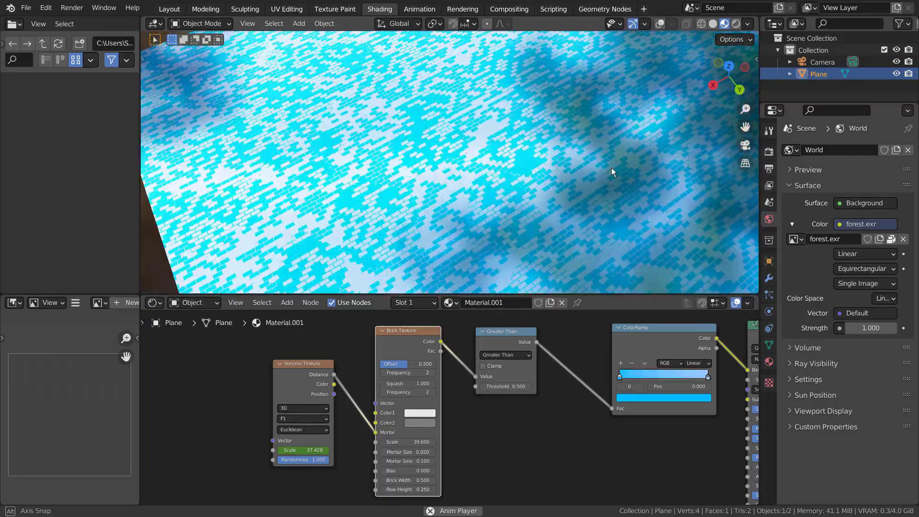
- Duplicate the Voronoi Texture node, link the copy's Distance to the Brick Texture's Color1, and reroute the original's Distance link from Mortar to Color2
{"action": "left_click_drag", "start_coordinate": [298, 364], "coordinate": [181, 356]}
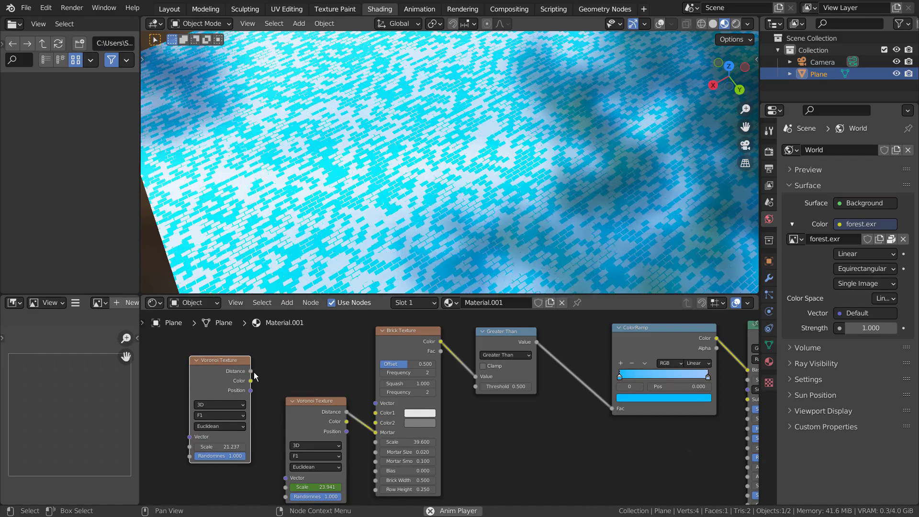
{"action": "left_click_drag", "start_coordinate": [251, 372], "coordinate": [376, 414]}
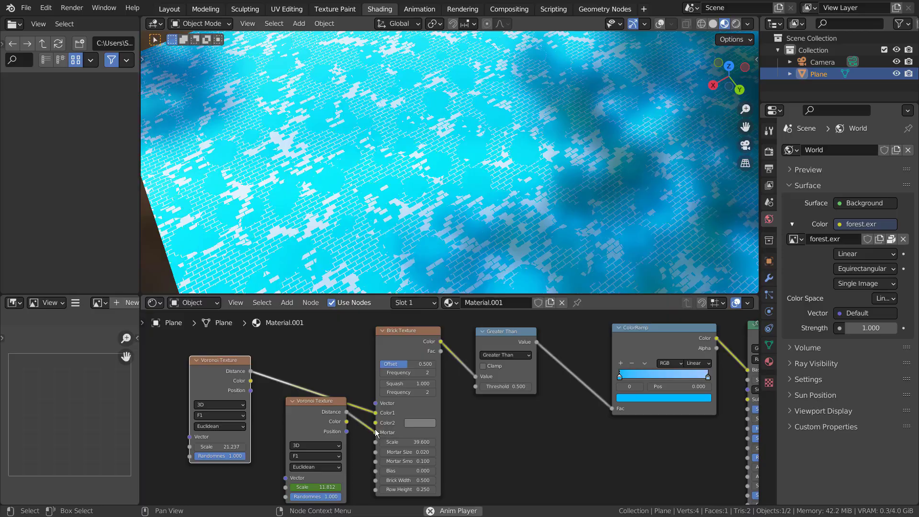
{"action": "left_click_drag", "start_coordinate": [375, 433], "coordinate": [375, 422]}
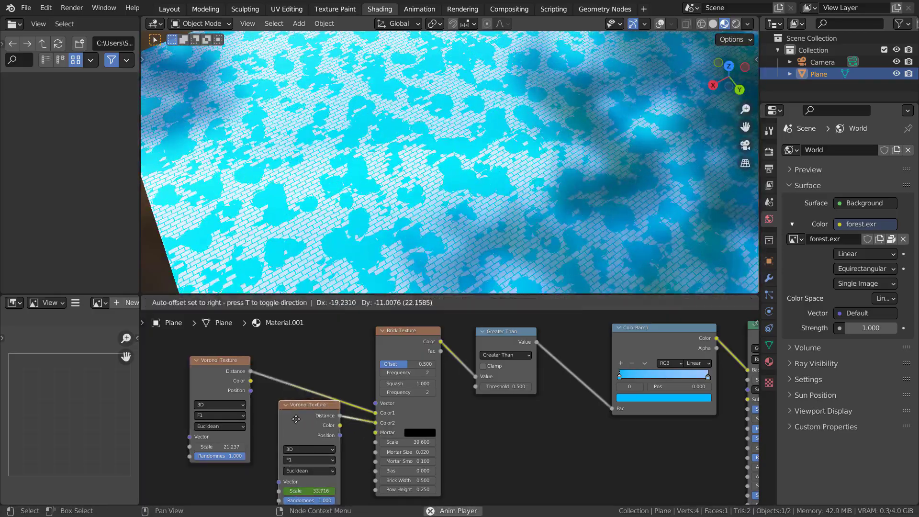
{"action": "left_click_drag", "start_coordinate": [323, 401], "coordinate": [302, 419]}
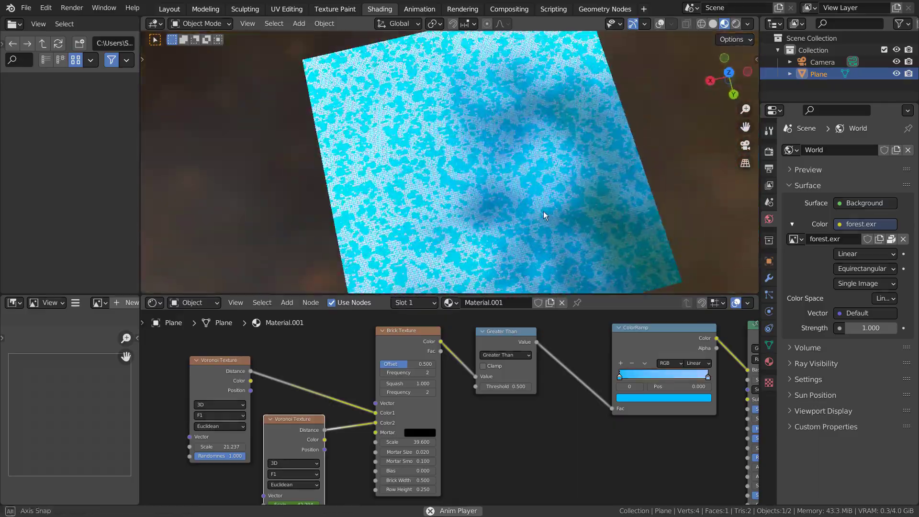